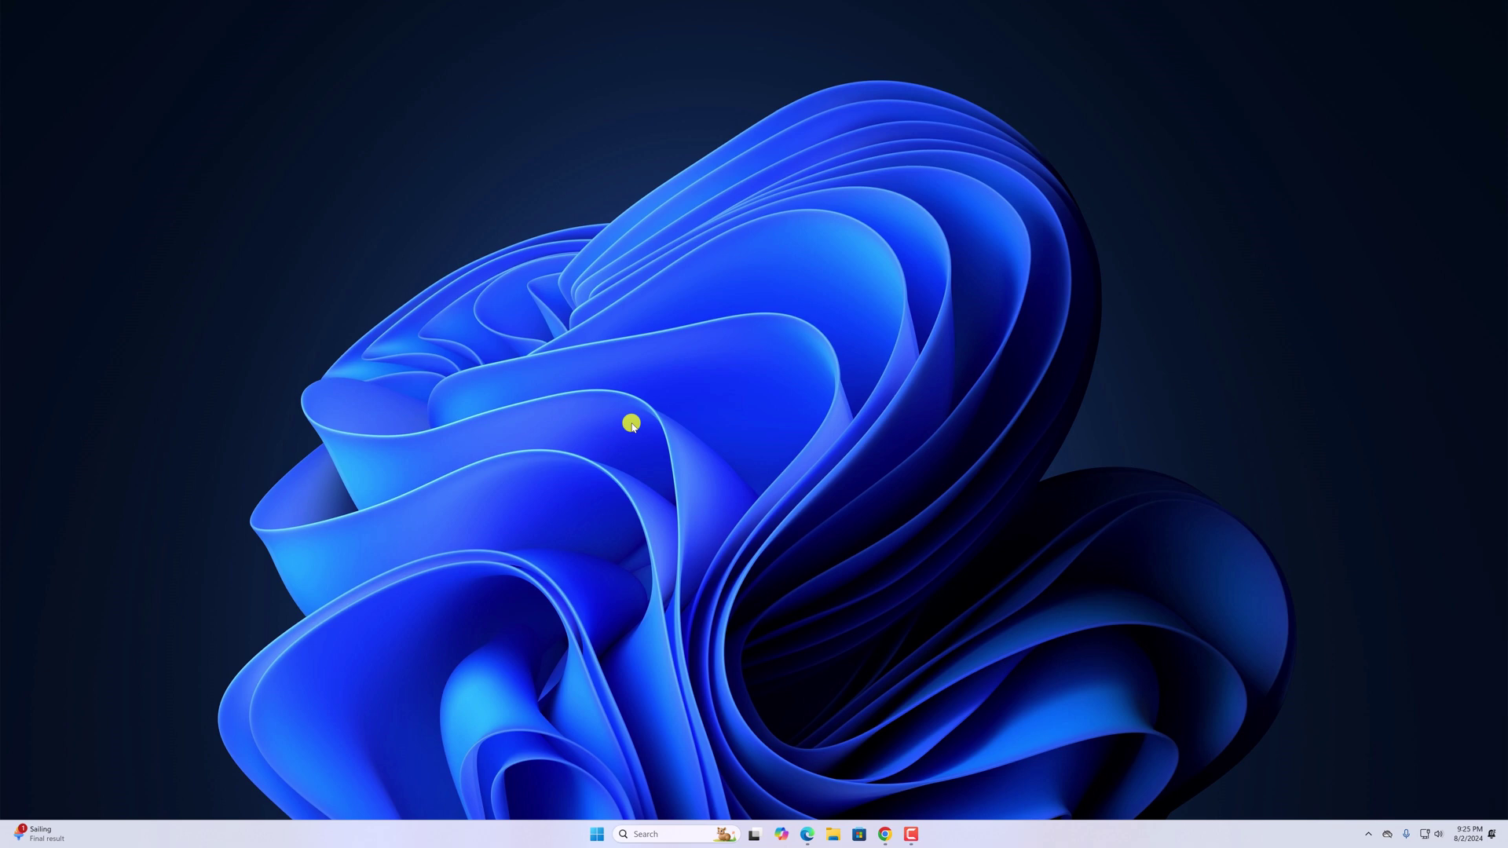
Switch to Edge and open the Lightshot downloads page from the search results.
{"action": "left_click", "coordinate": [807, 834]}
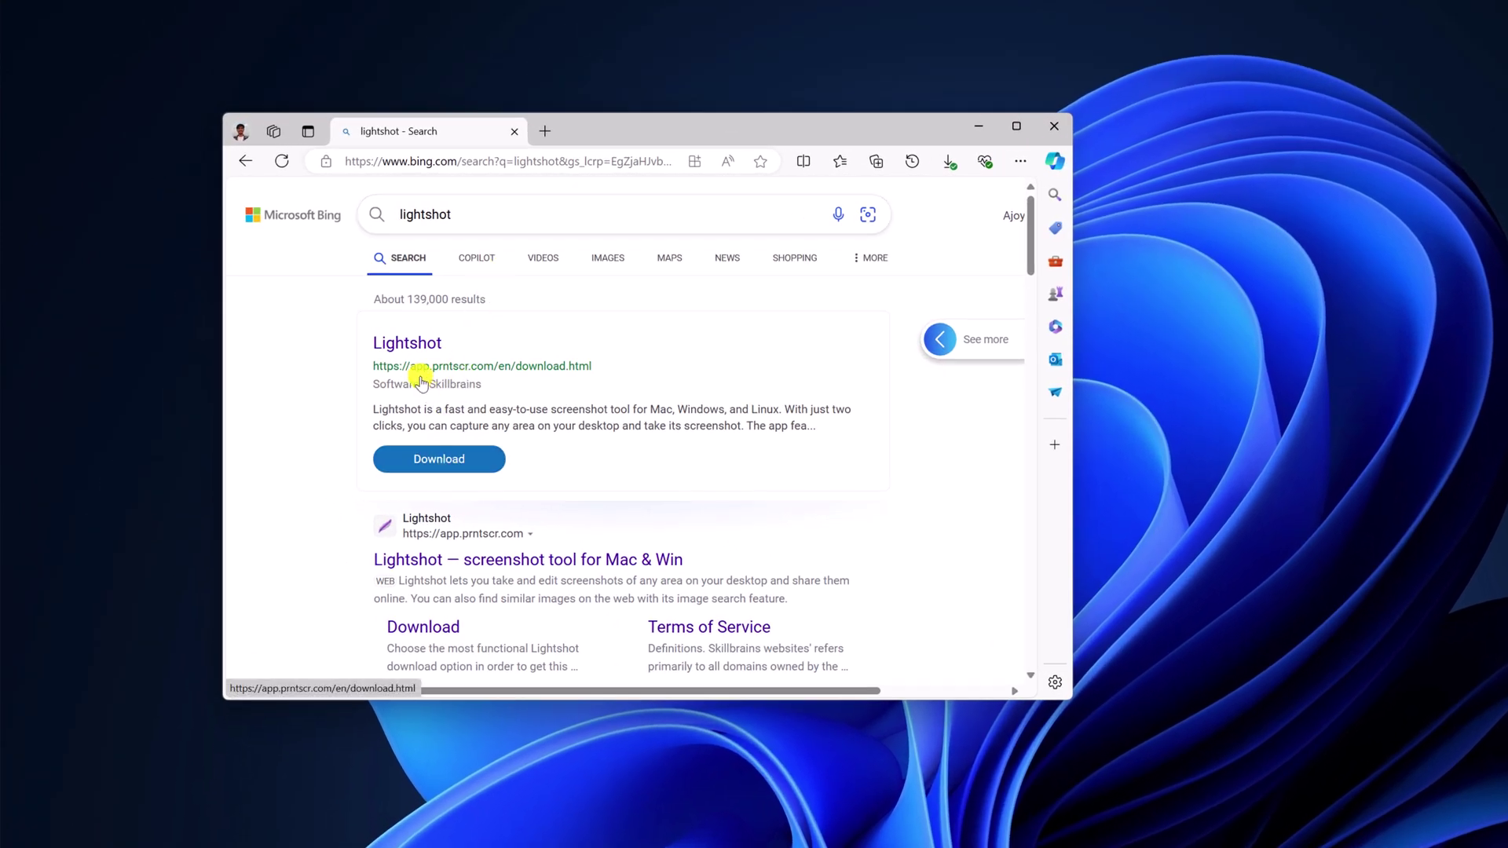
{"action": "left_click", "coordinate": [439, 458]}
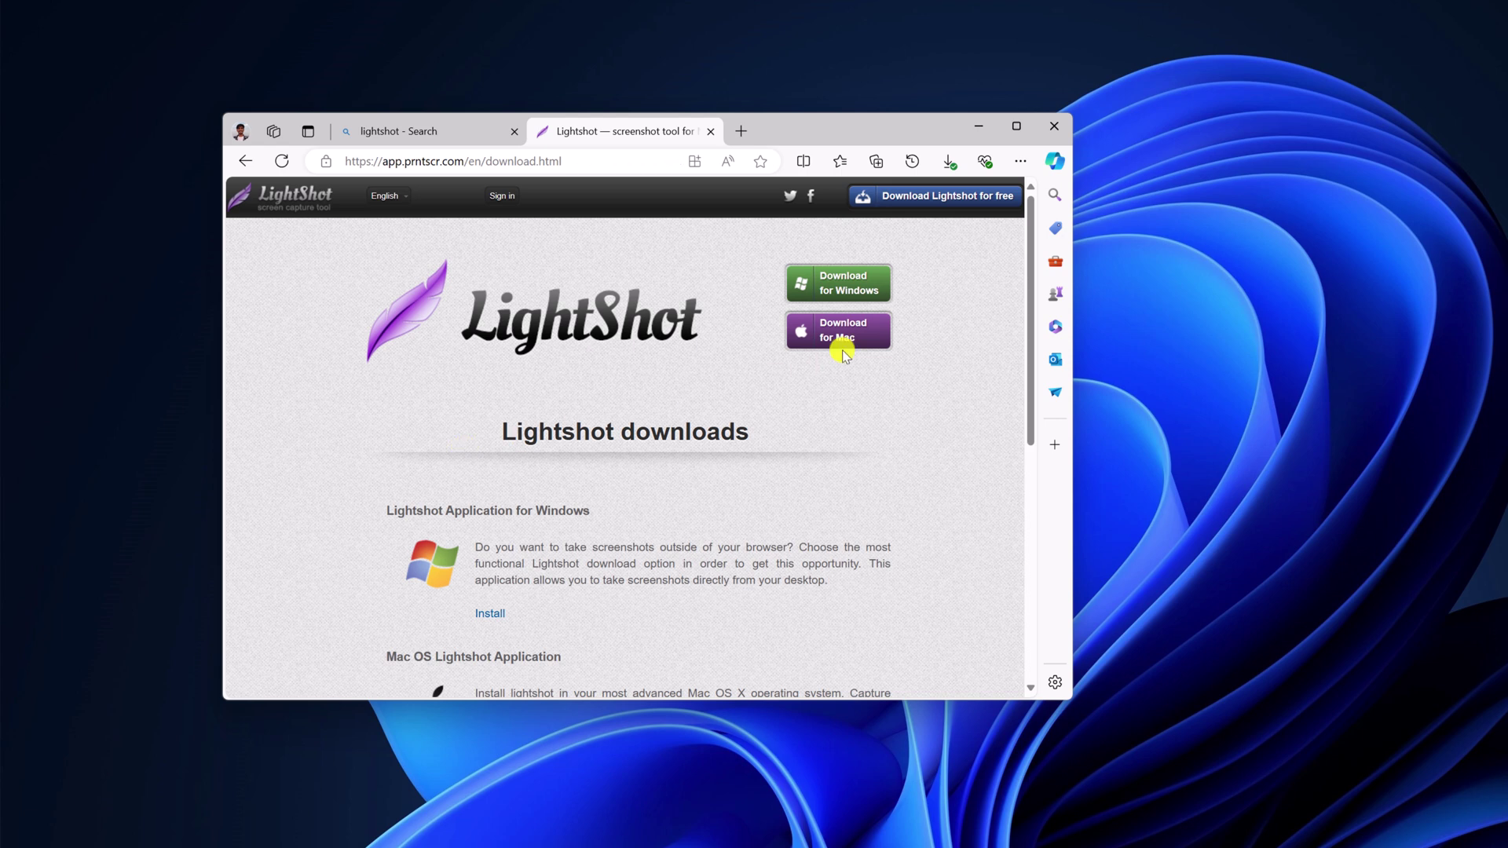
Download setup-lightshot.exe for Windows and run it from the Downloads flyout.
{"action": "left_click", "coordinate": [851, 284]}
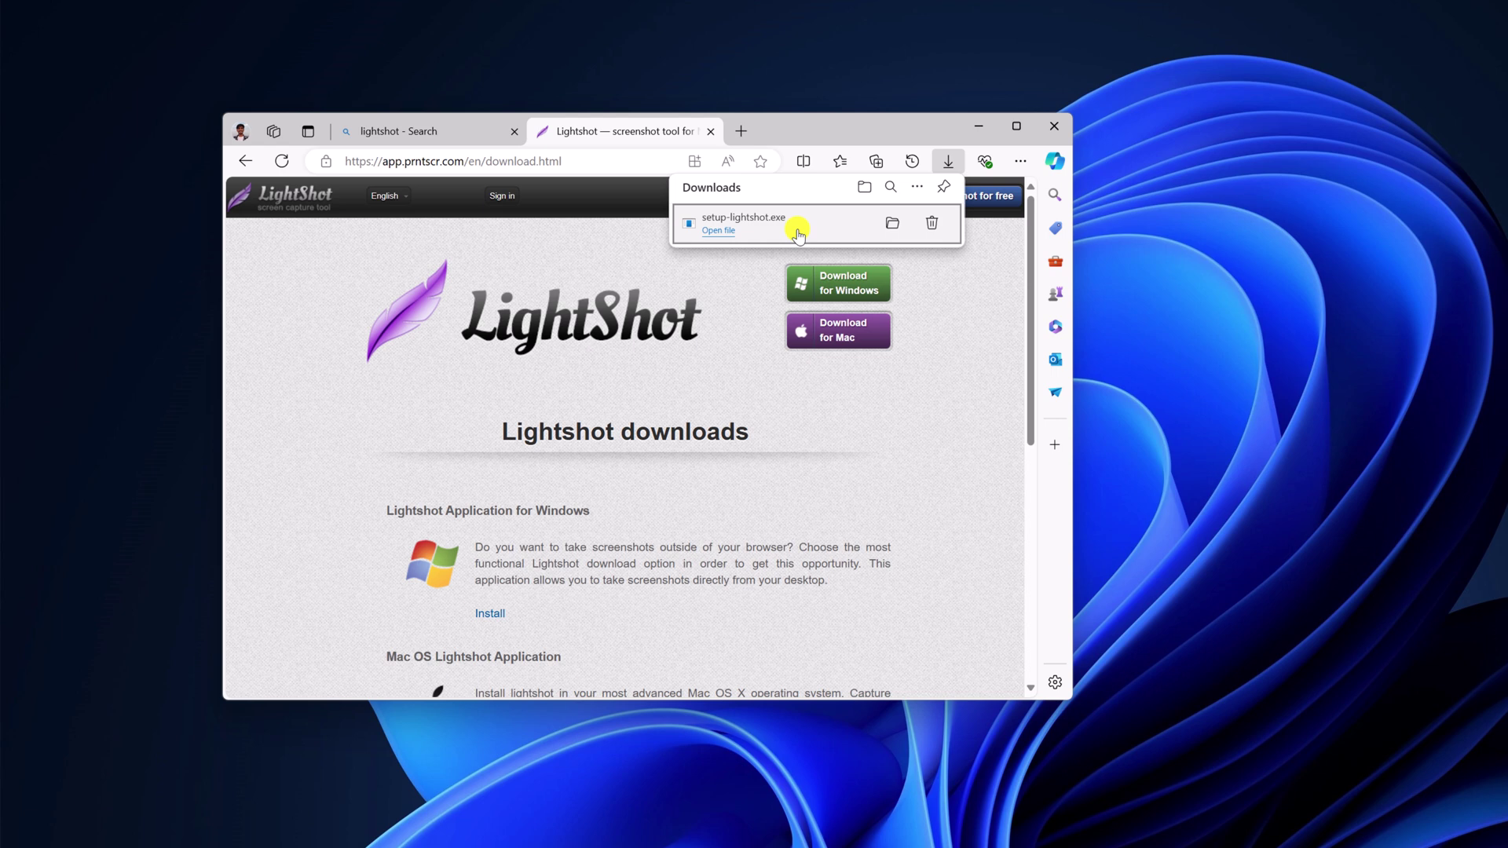
{"action": "left_click", "coordinate": [798, 225]}
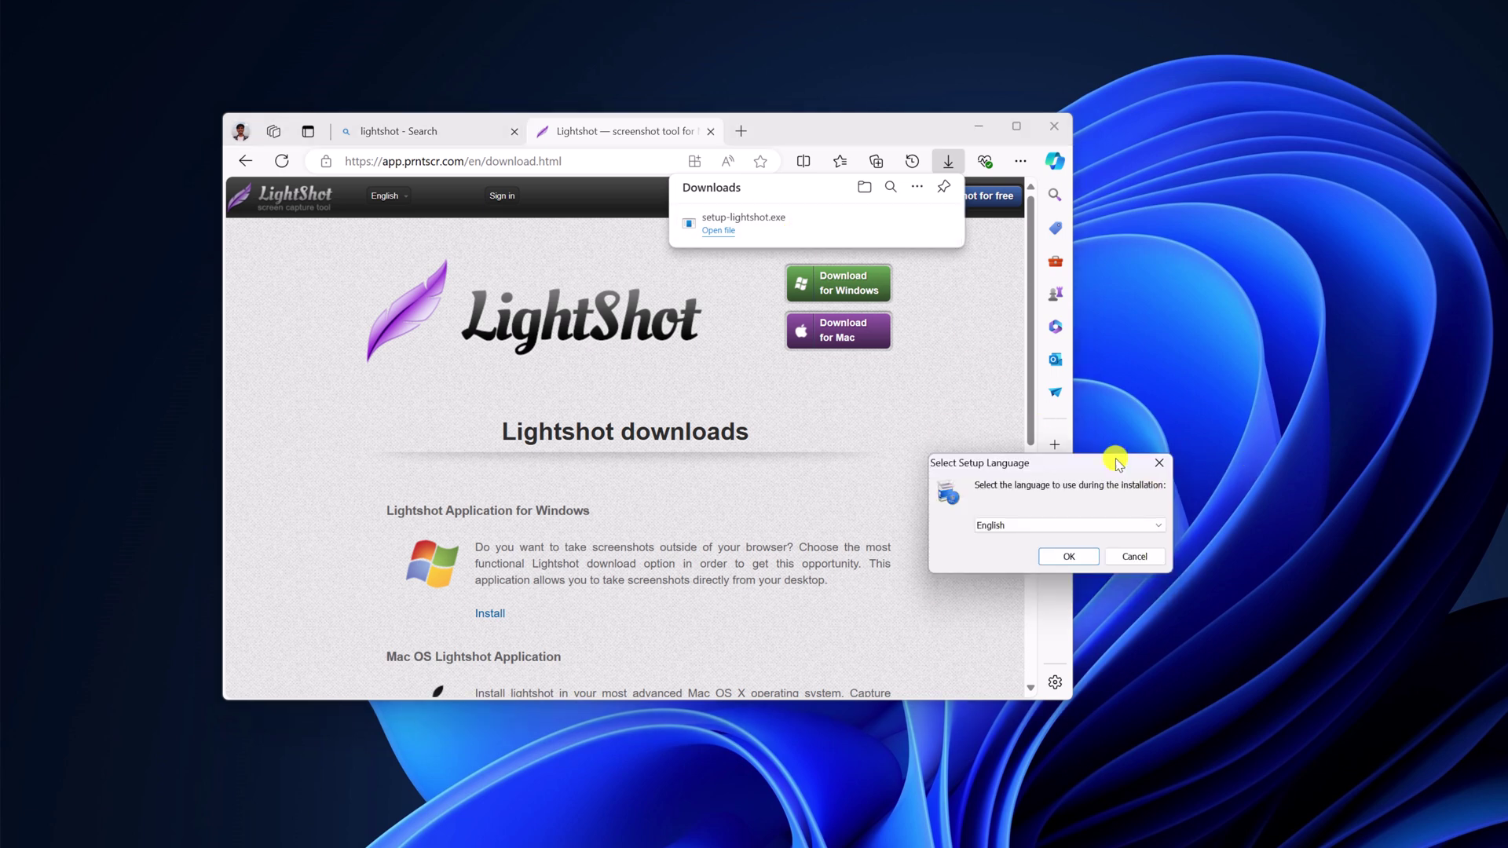
Minimize Edge and confirm English as the Lightshot setup language.
{"action": "left_click", "coordinate": [981, 132]}
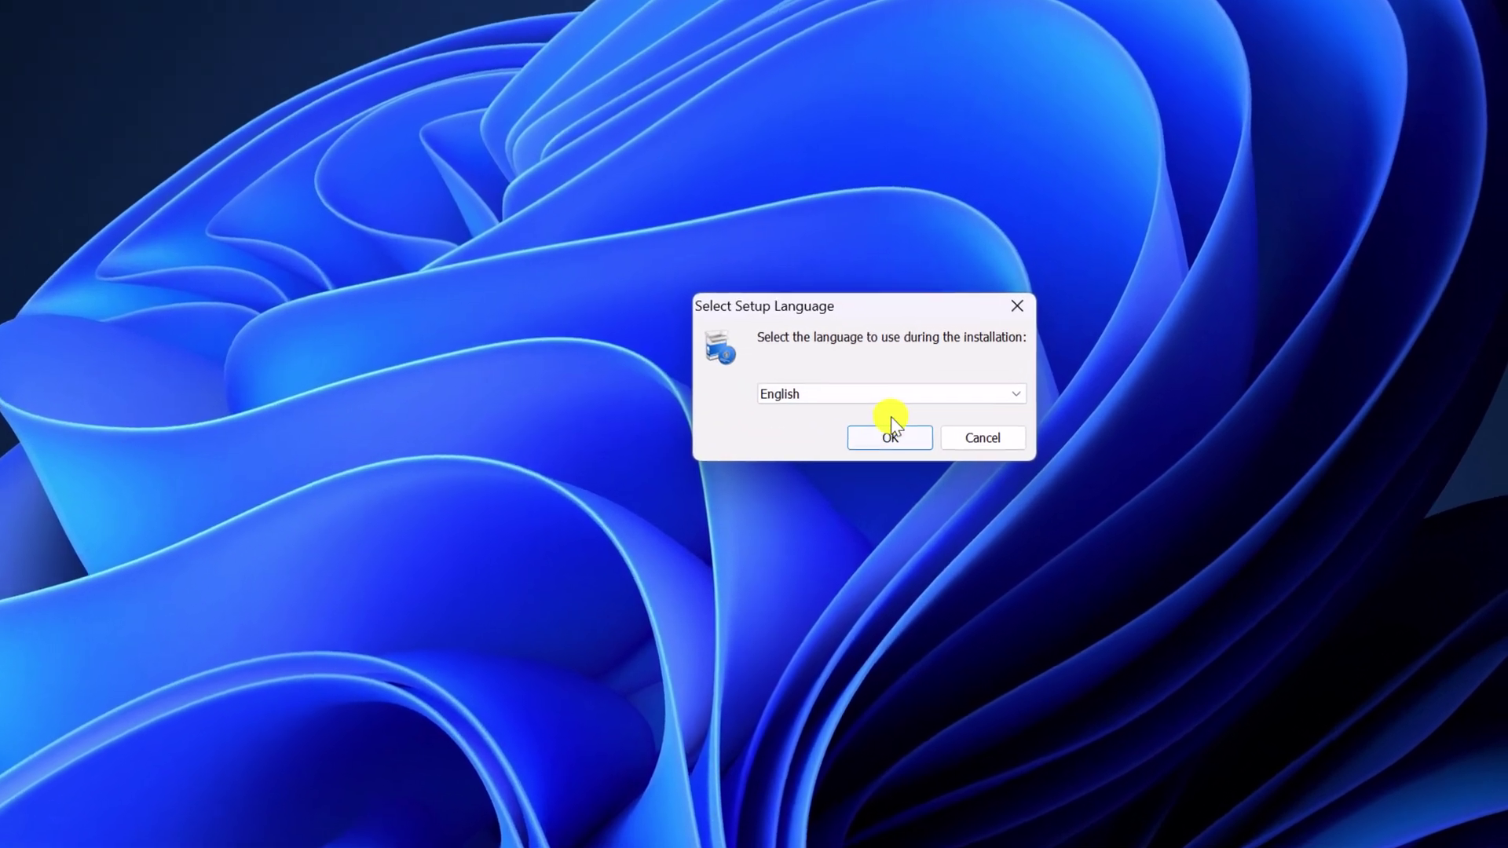
{"action": "left_click", "coordinate": [1068, 524]}
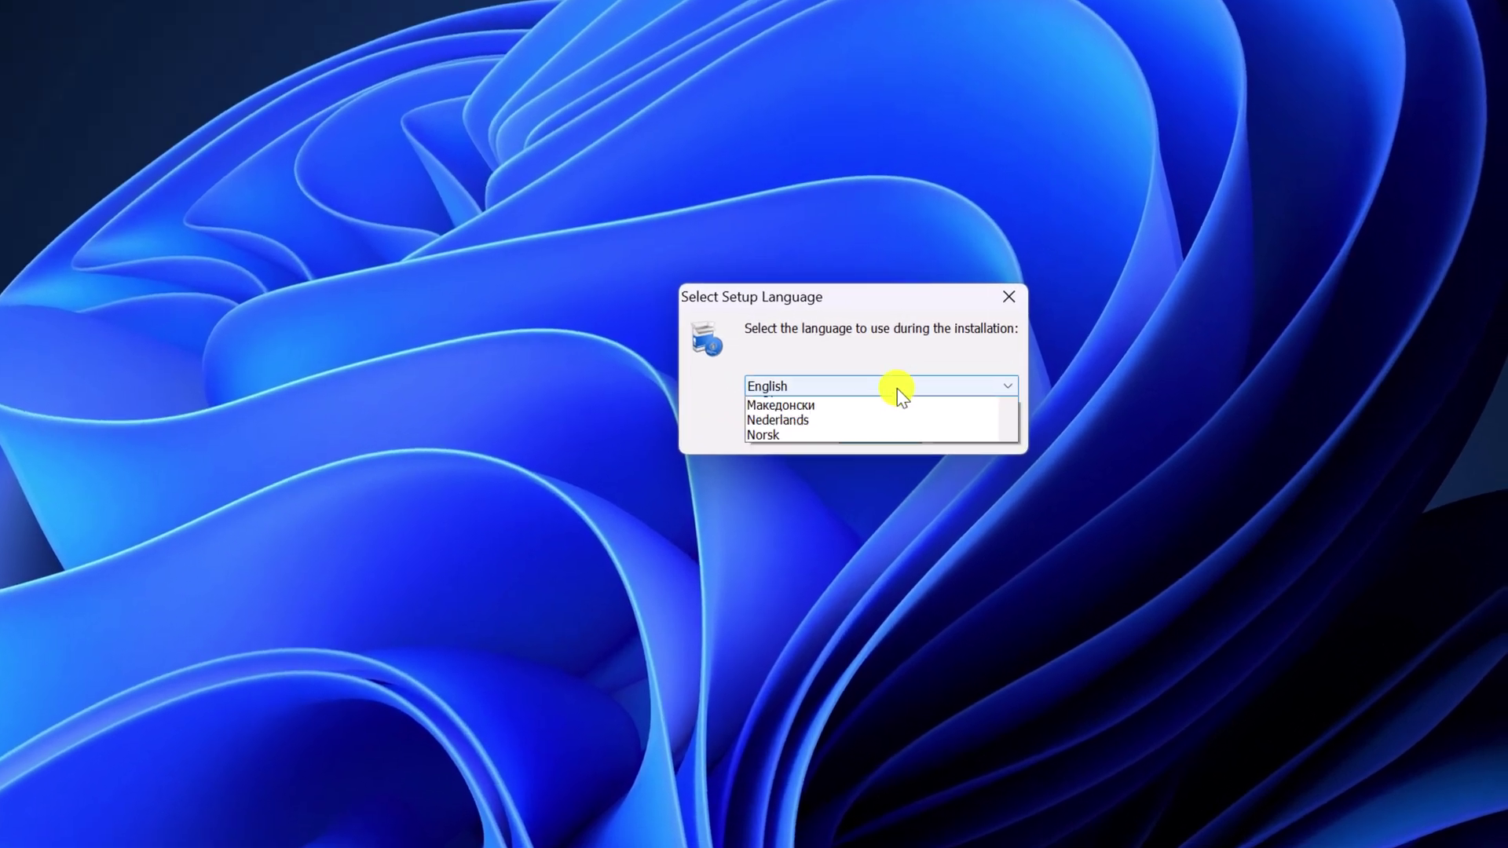
{"action": "left_click", "coordinate": [896, 405]}
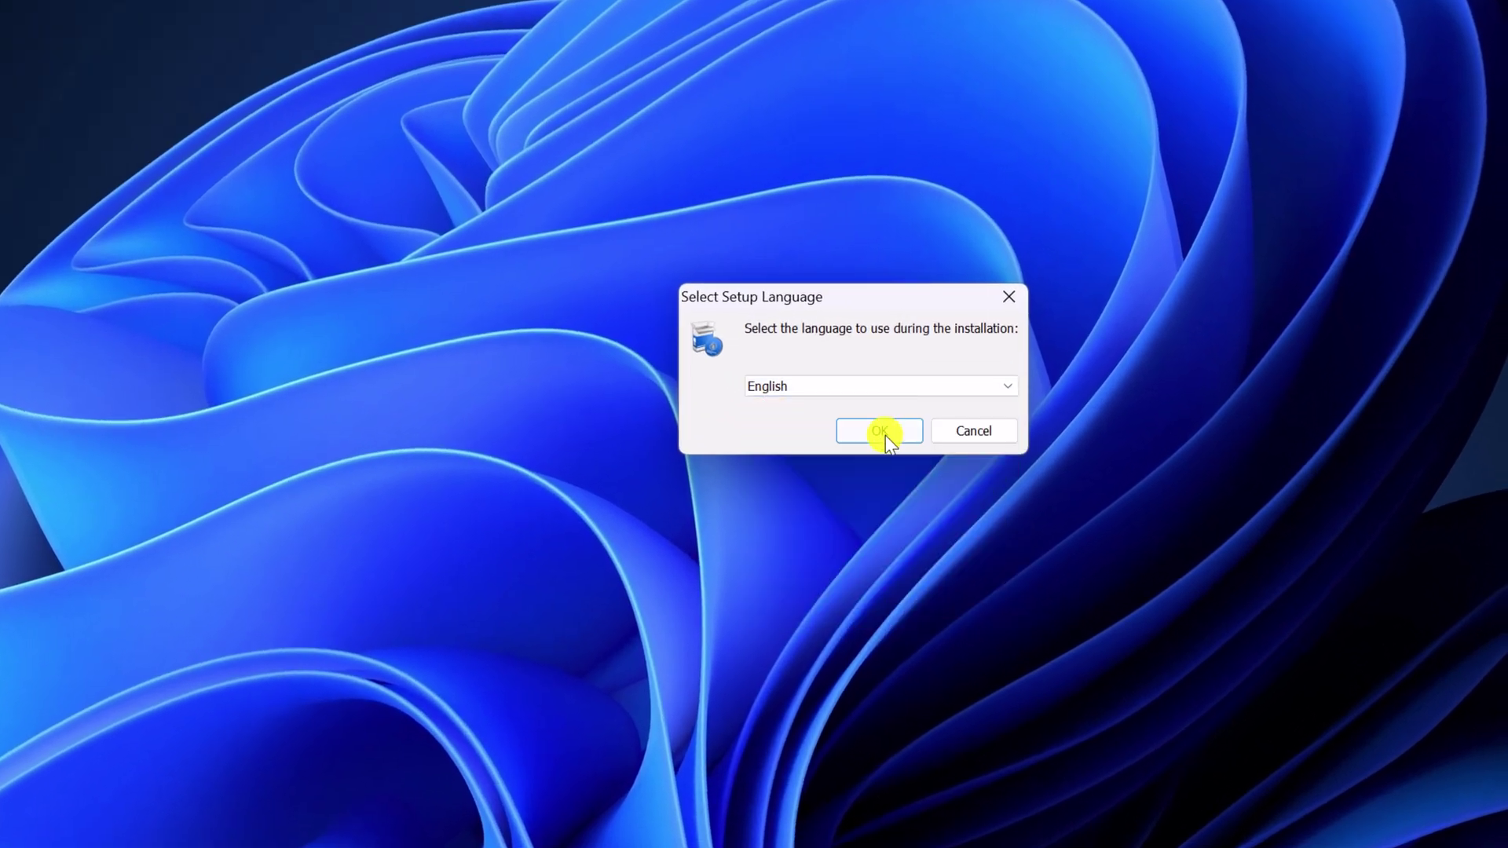
{"action": "left_click", "coordinate": [884, 434]}
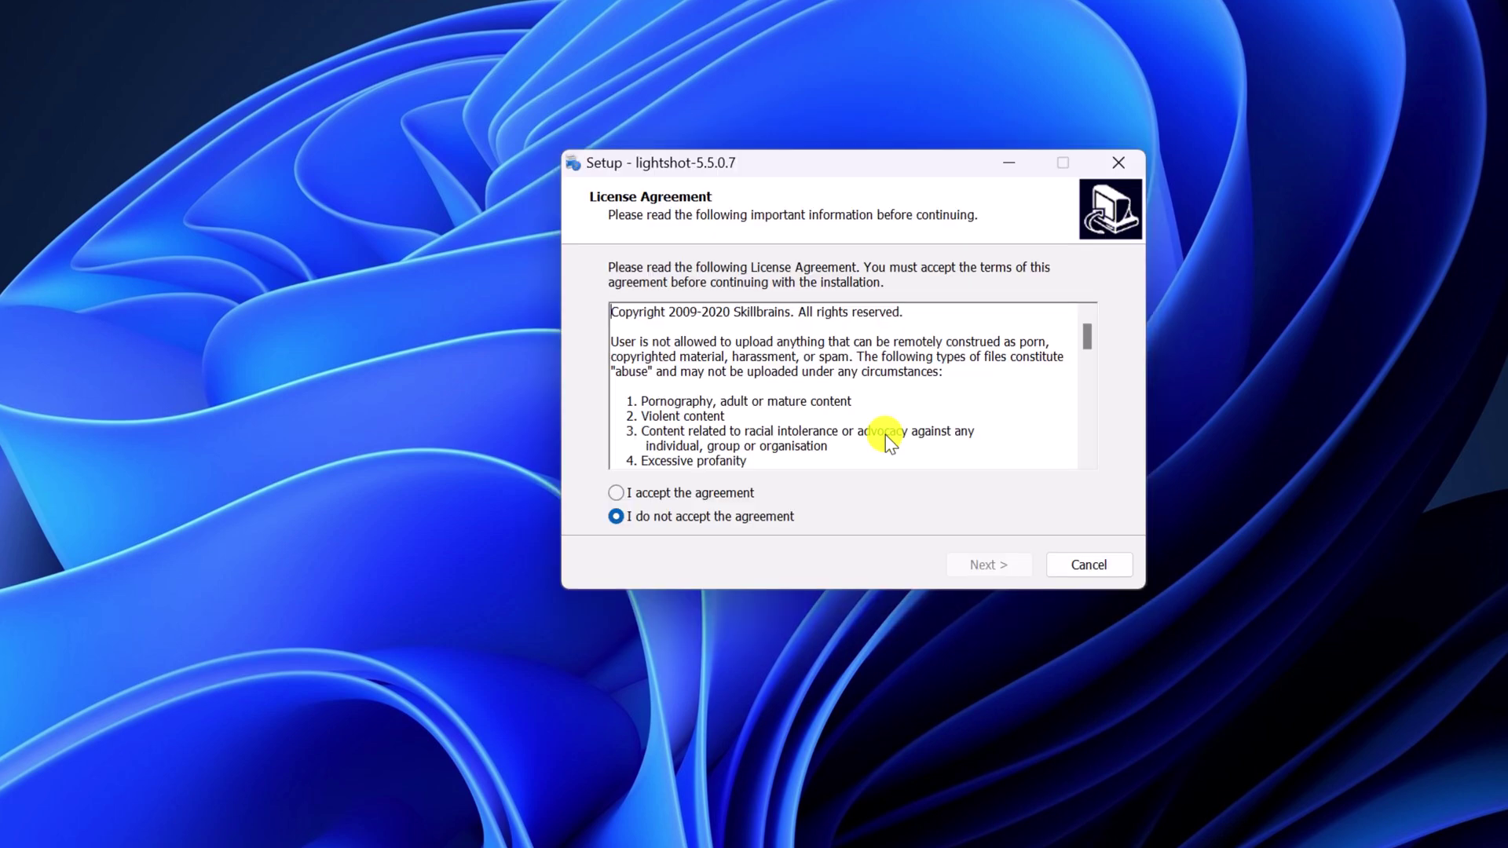
{"action": "scroll", "coordinate": [875, 369], "scroll_direction": "down", "scroll_amount": 3}
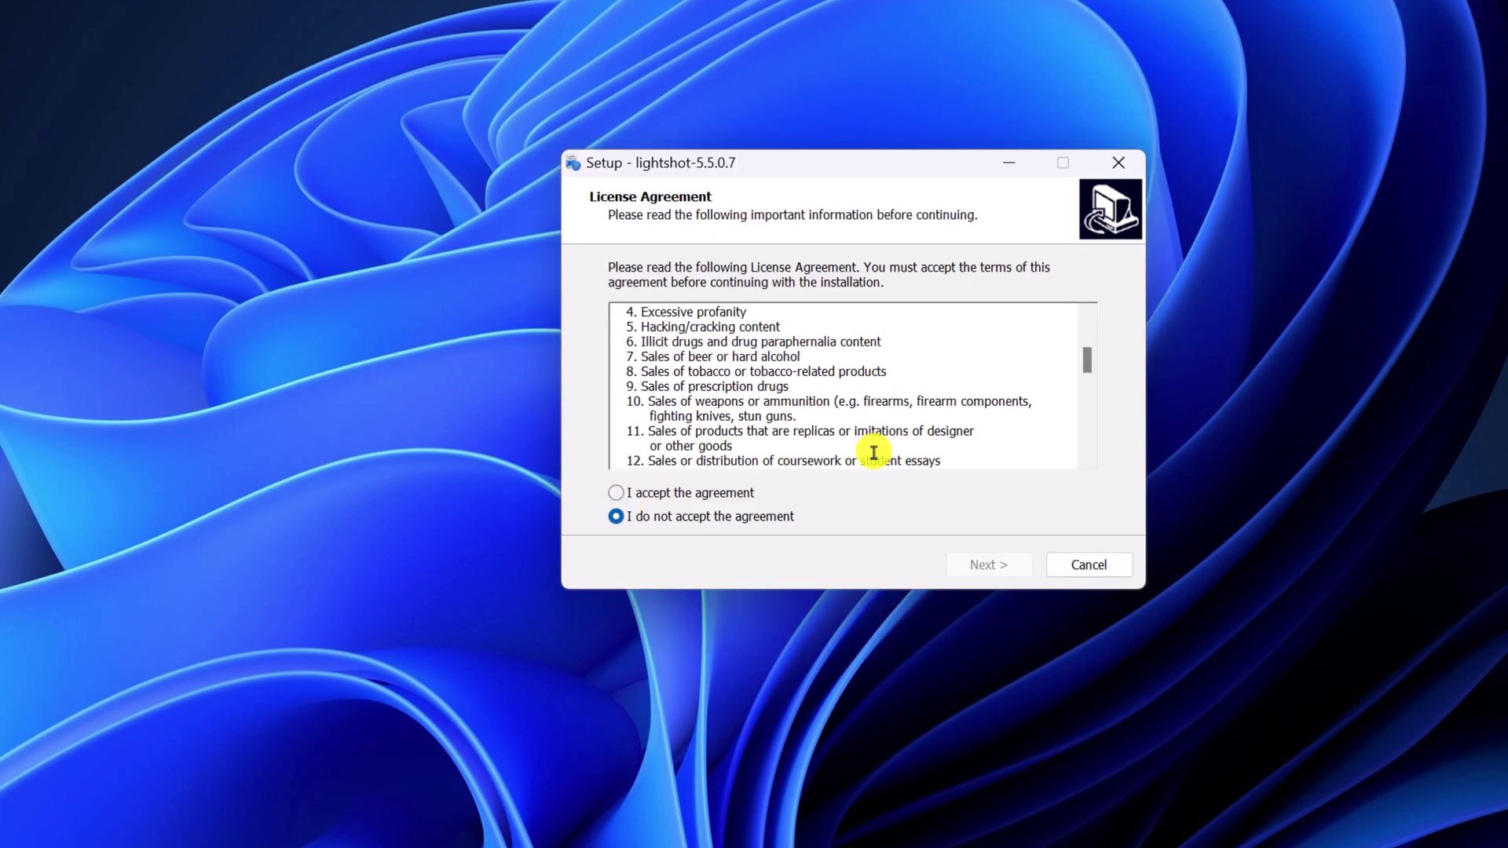
Accept the license agreement, install Lightshot, close the thank-you page and finish the wizard.
{"action": "left_click", "coordinate": [619, 495]}
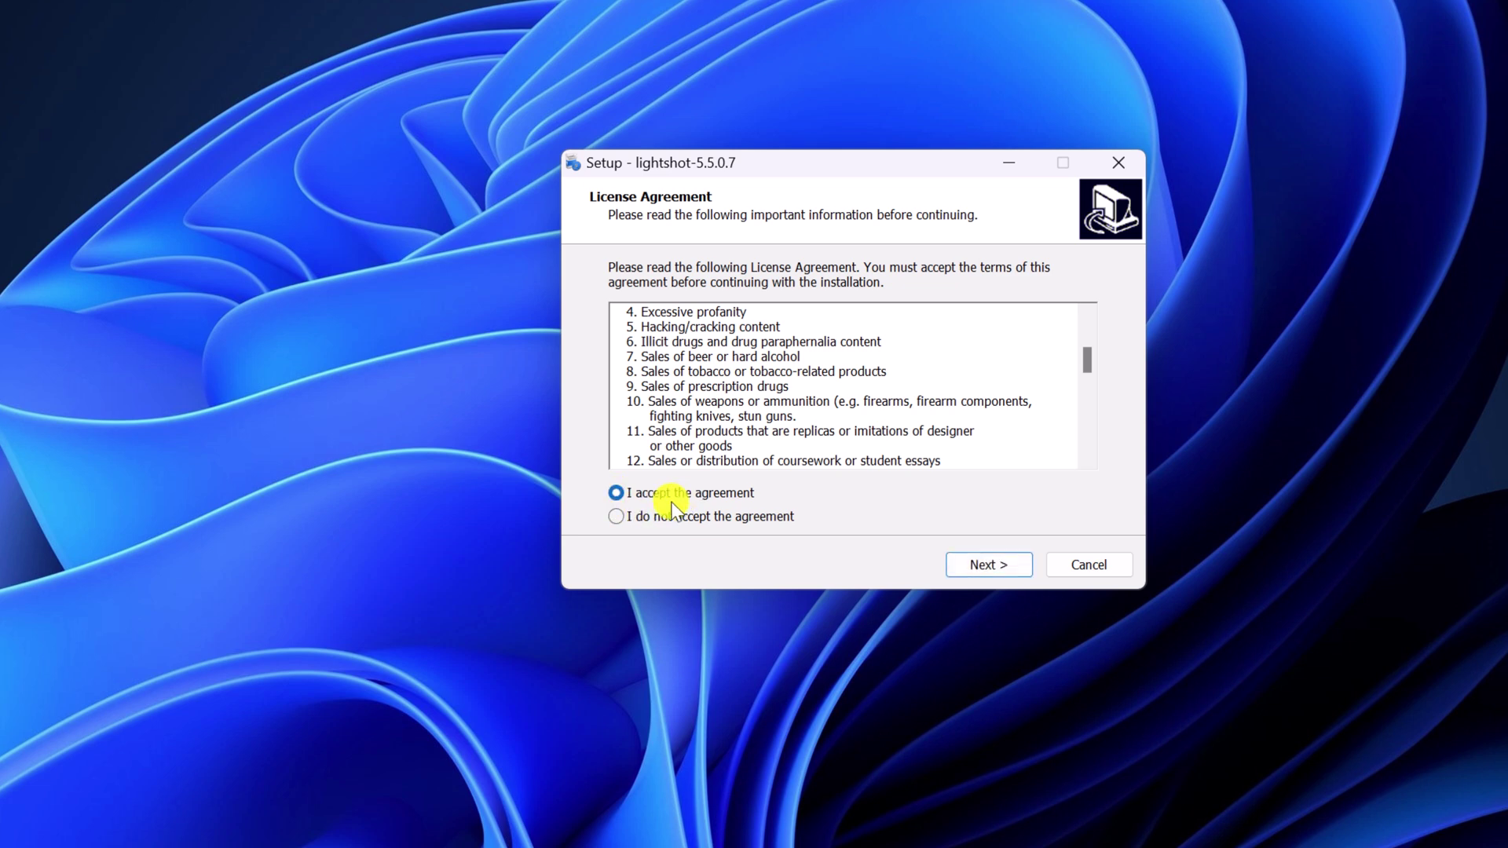
{"action": "left_click", "coordinate": [987, 564]}
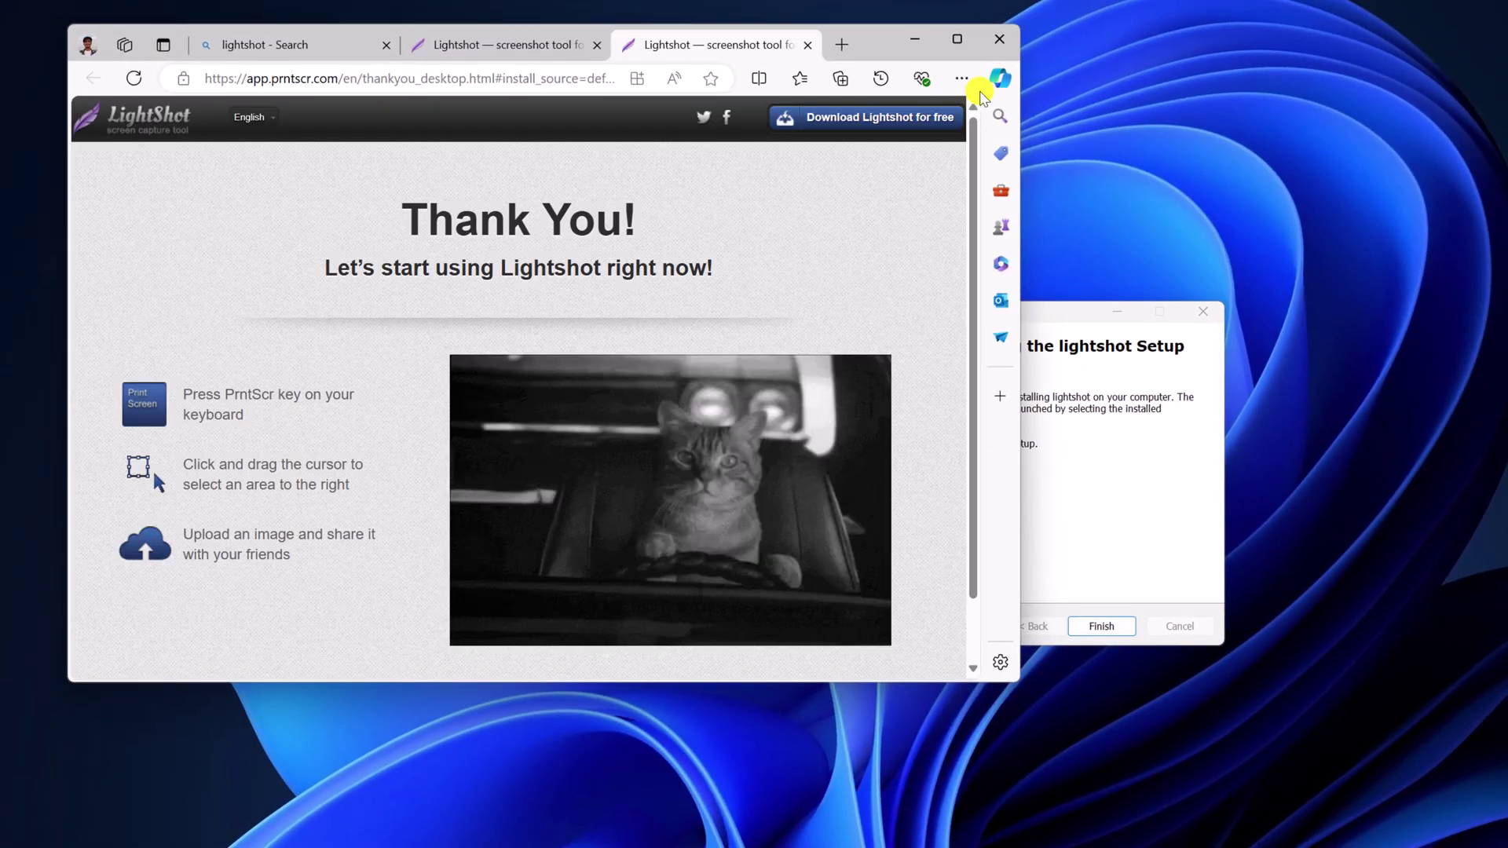
{"action": "left_click", "coordinate": [997, 34]}
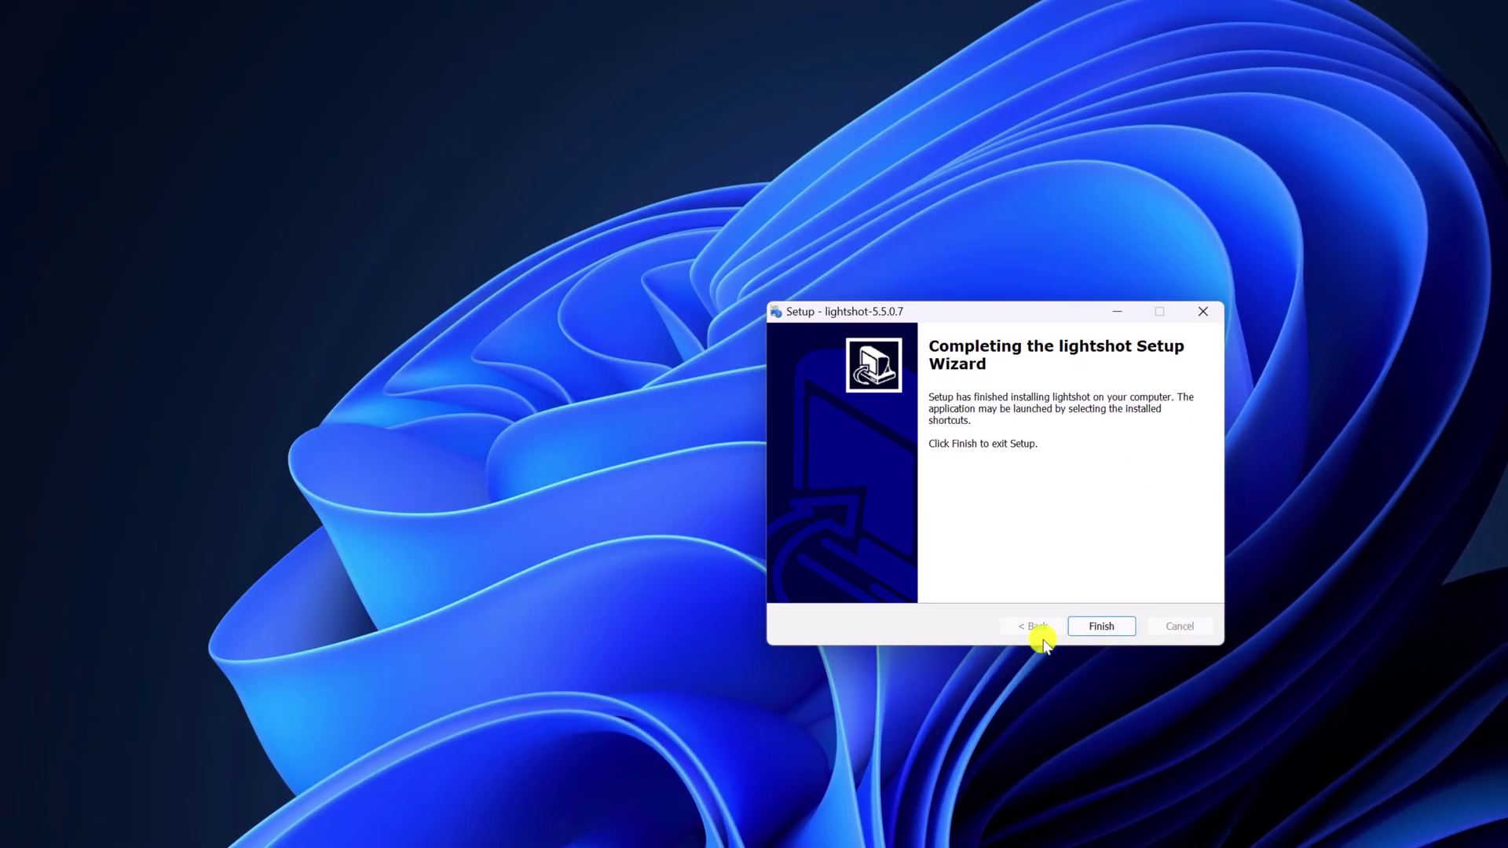
{"action": "left_click", "coordinate": [1101, 625]}
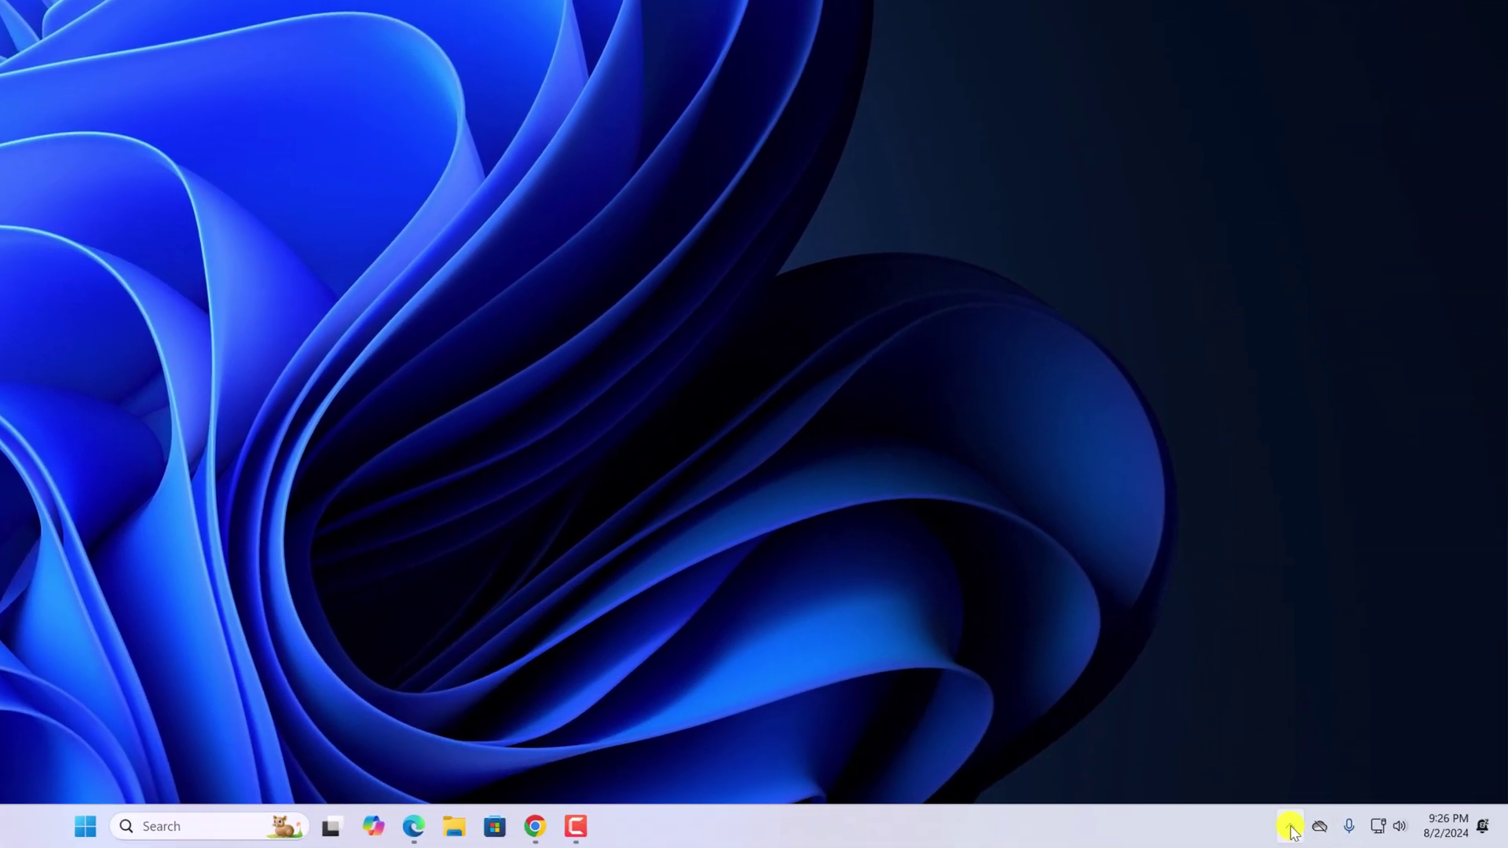
Start Lightshot from the tray, select a 1088x684 wallpaper area and choose Save.
{"action": "left_click", "coordinate": [1290, 827]}
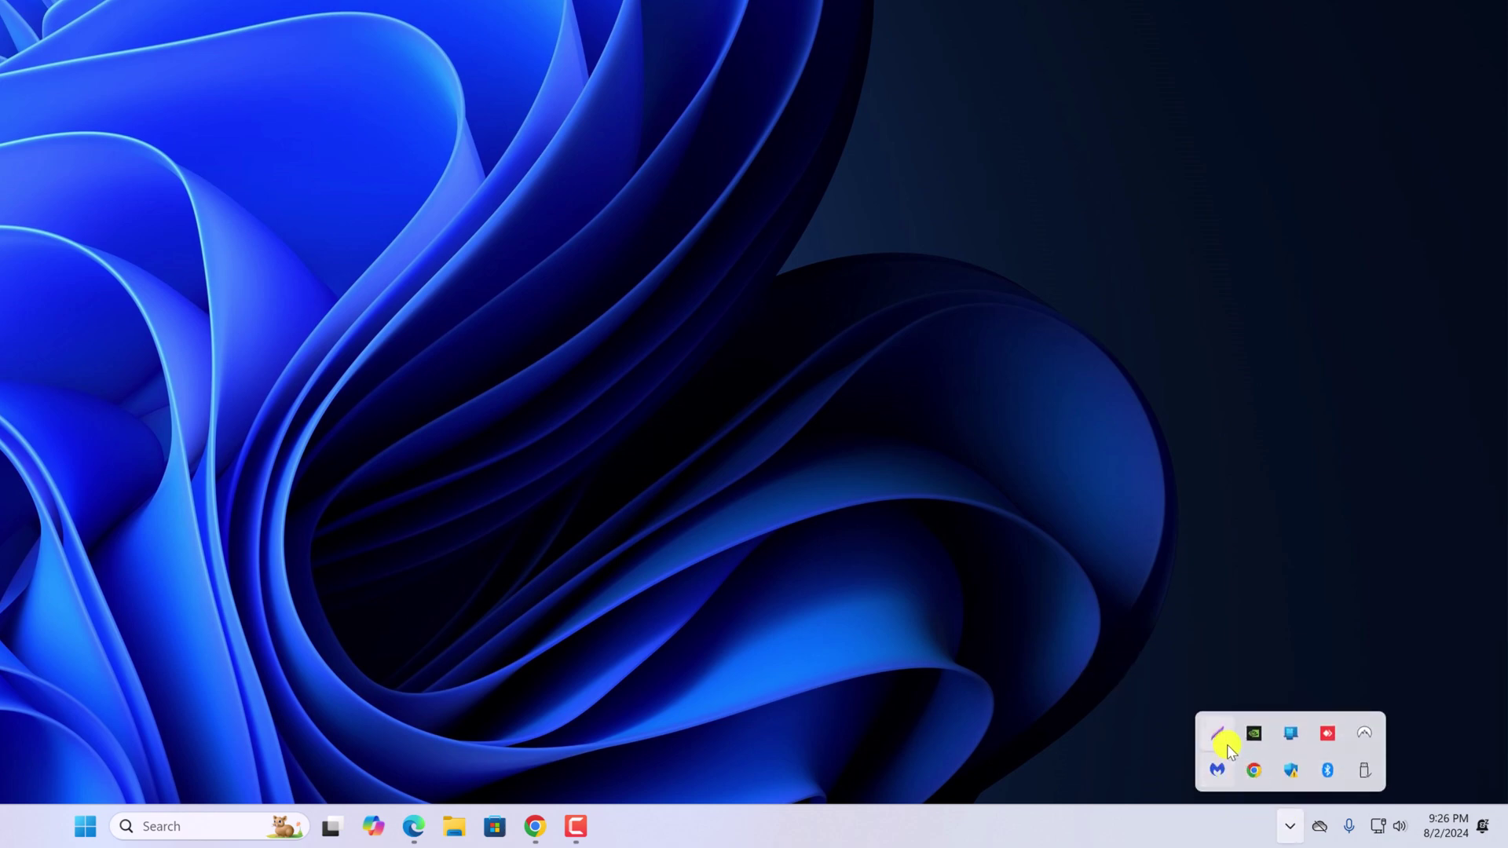
{"action": "left_click", "coordinate": [1214, 739]}
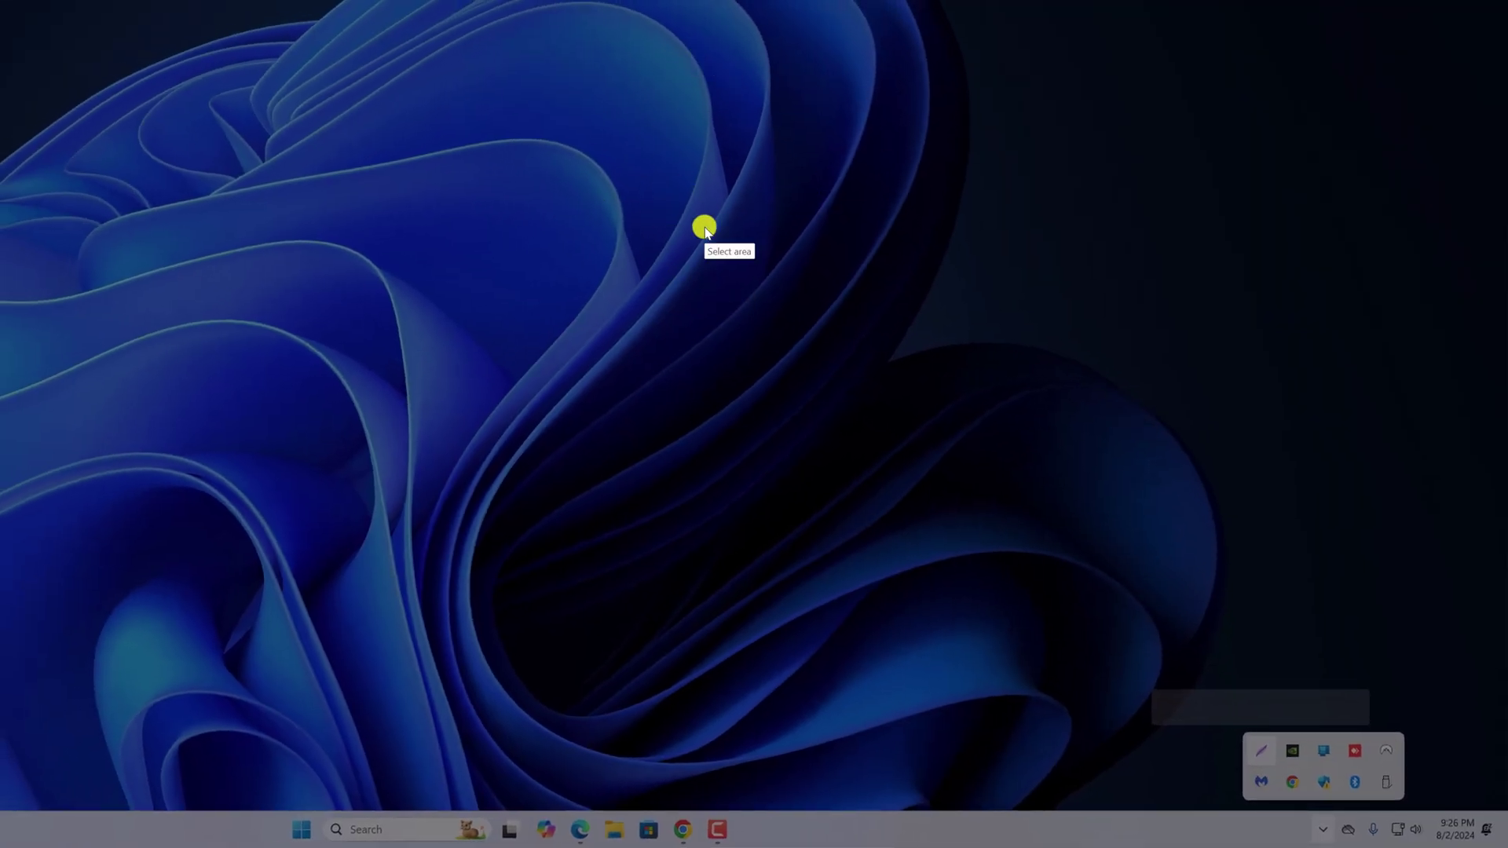
{"action": "left_click_drag", "start_coordinate": [463, 71], "coordinate": [1029, 427]}
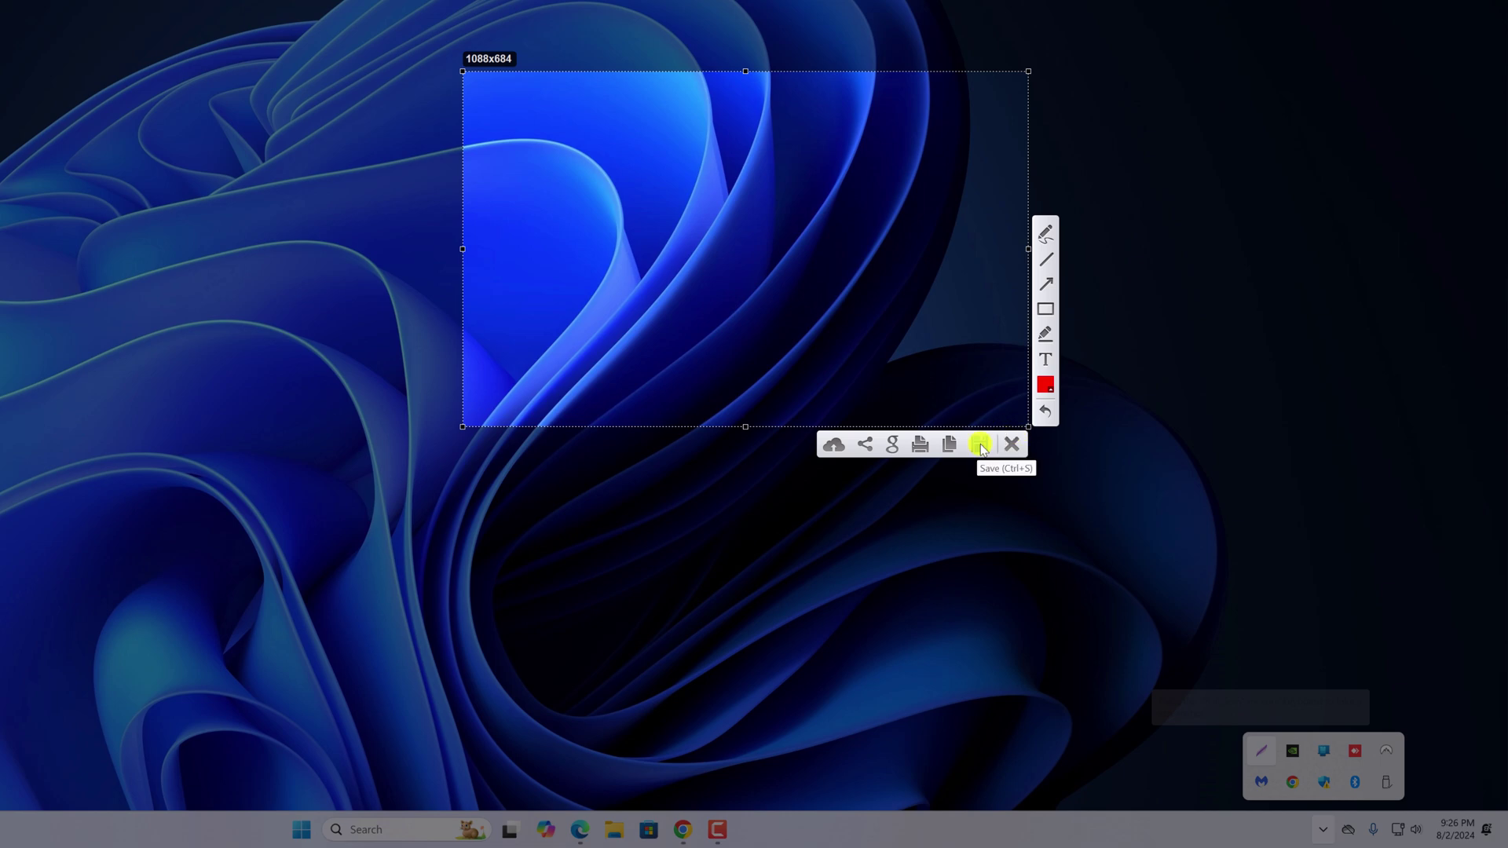
{"action": "left_click", "coordinate": [982, 446]}
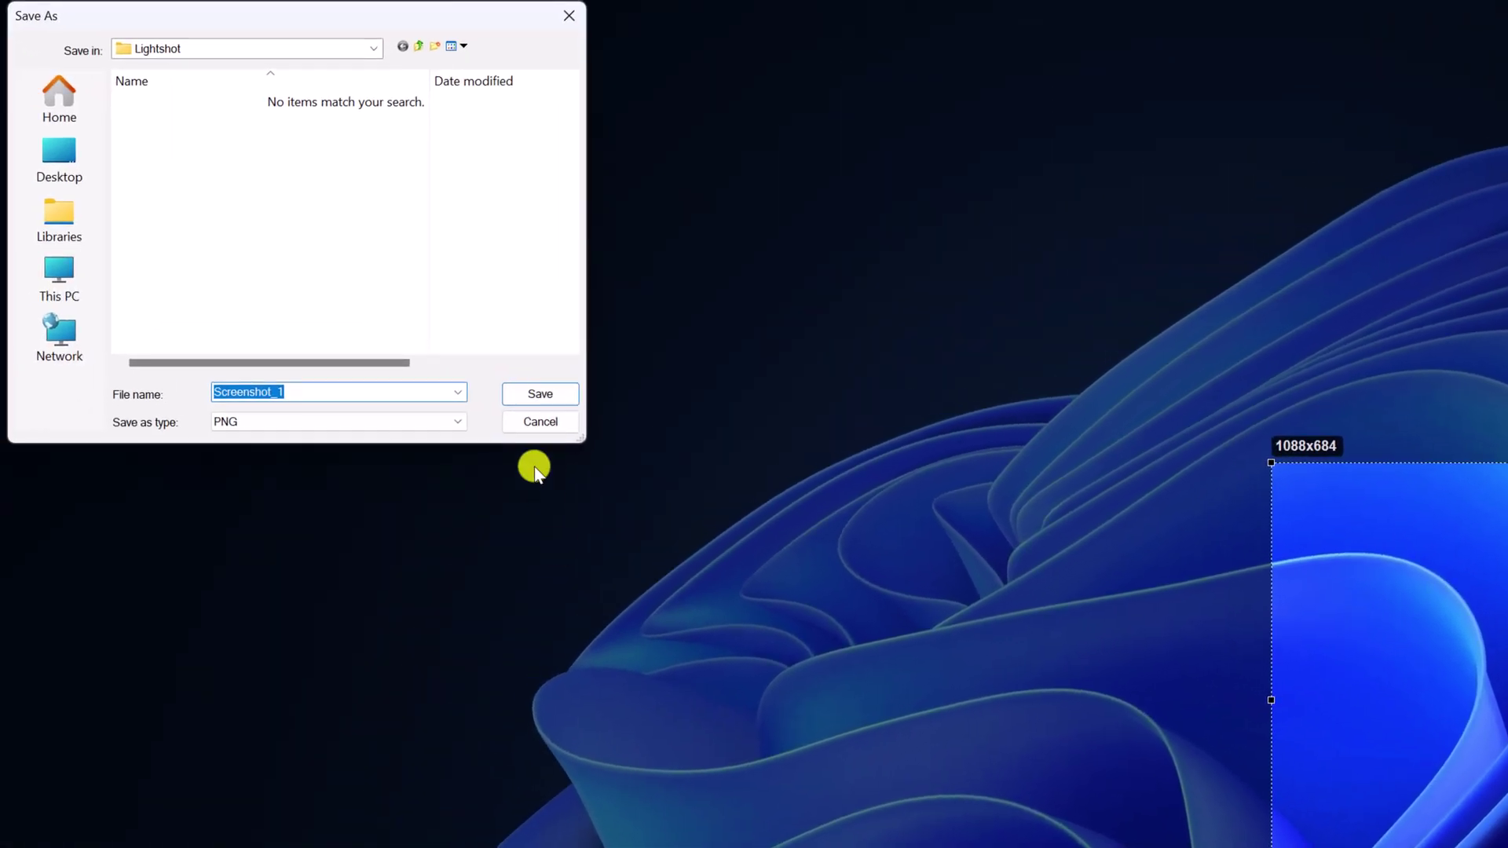